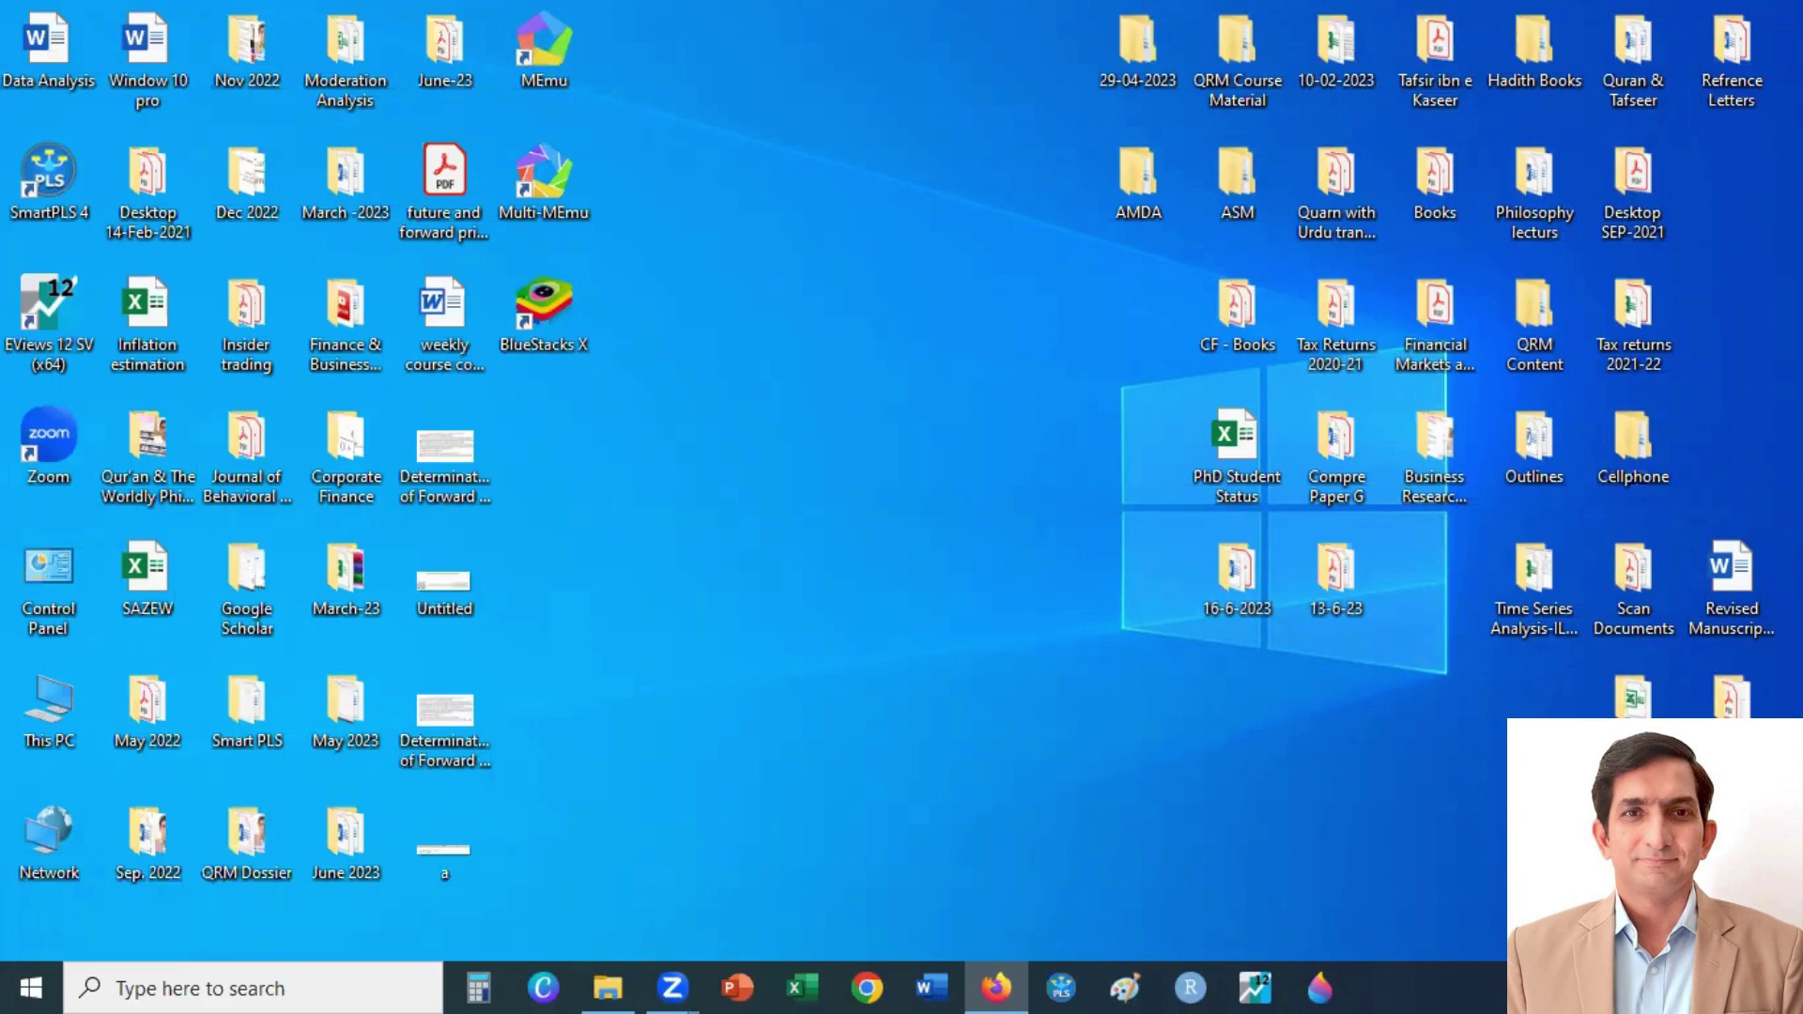
Restore the Firefox window with the BlueStacks and MEmuPlay search tabs
{"action": "left_click", "coordinate": [997, 986]}
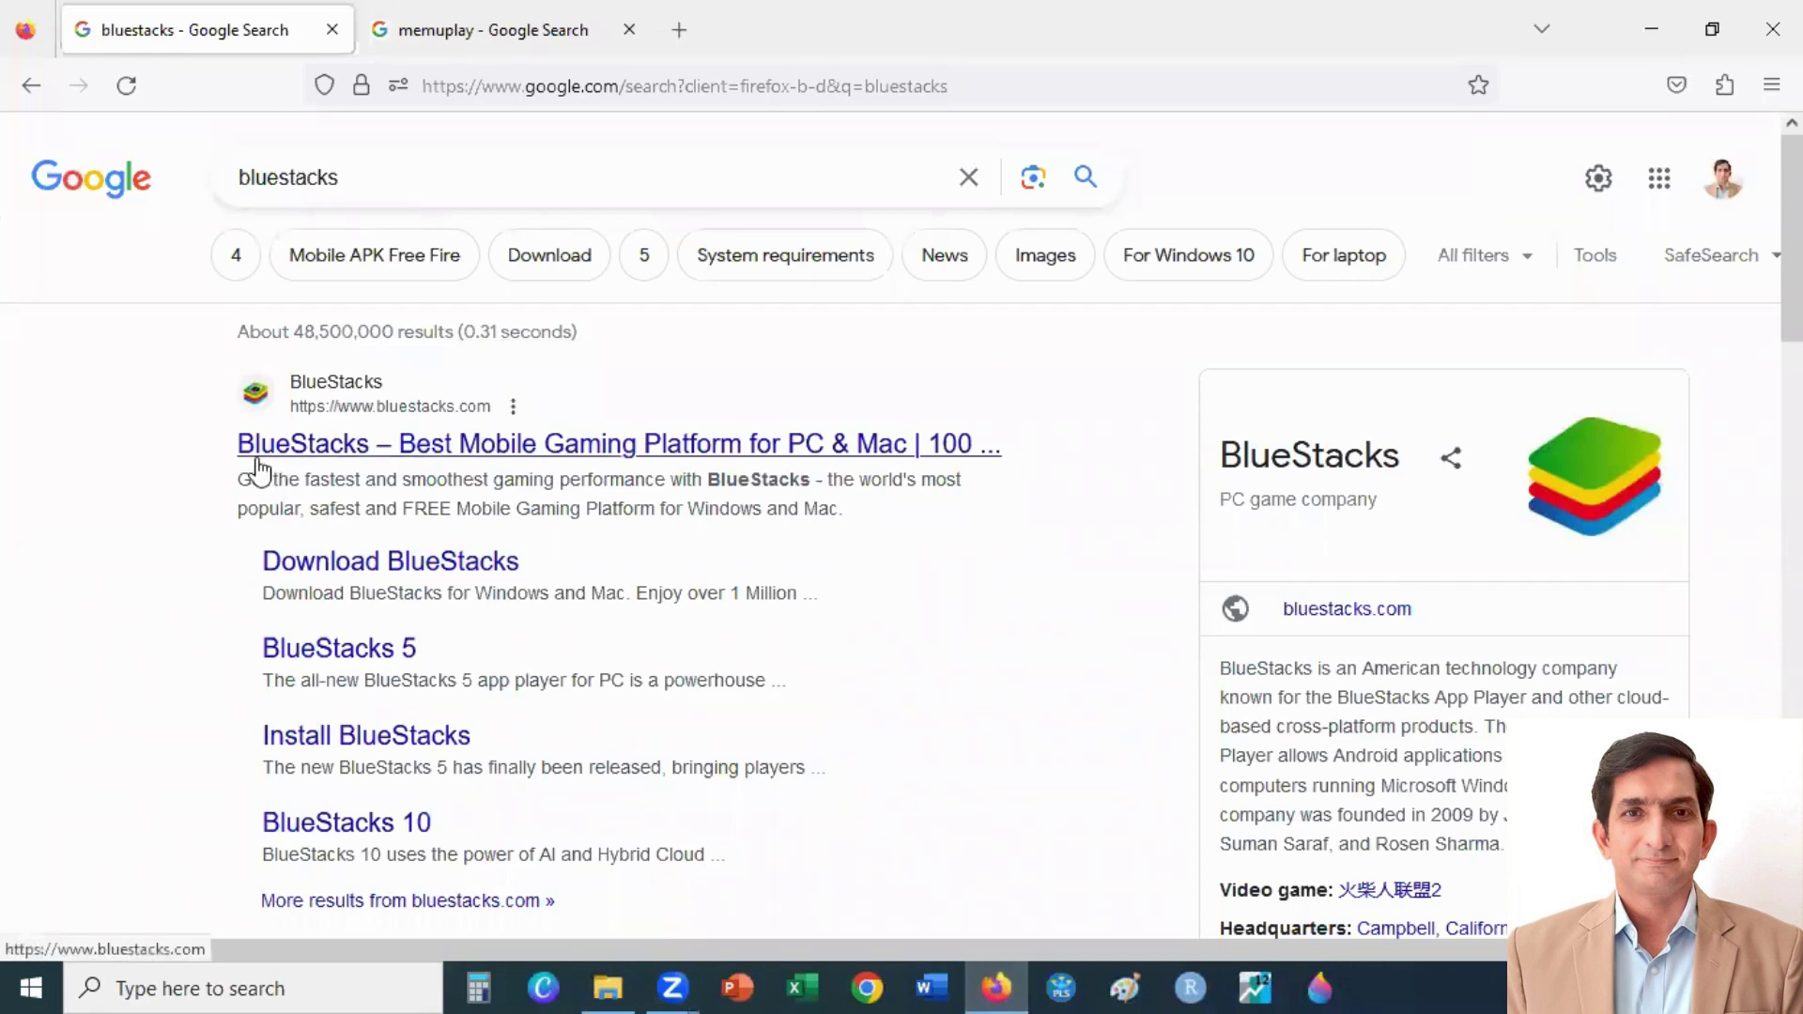
From the MEmuPlay search results, reach memuplay.com's download page and download the 20 MB MEmu installer
{"action": "left_click", "coordinate": [505, 20]}
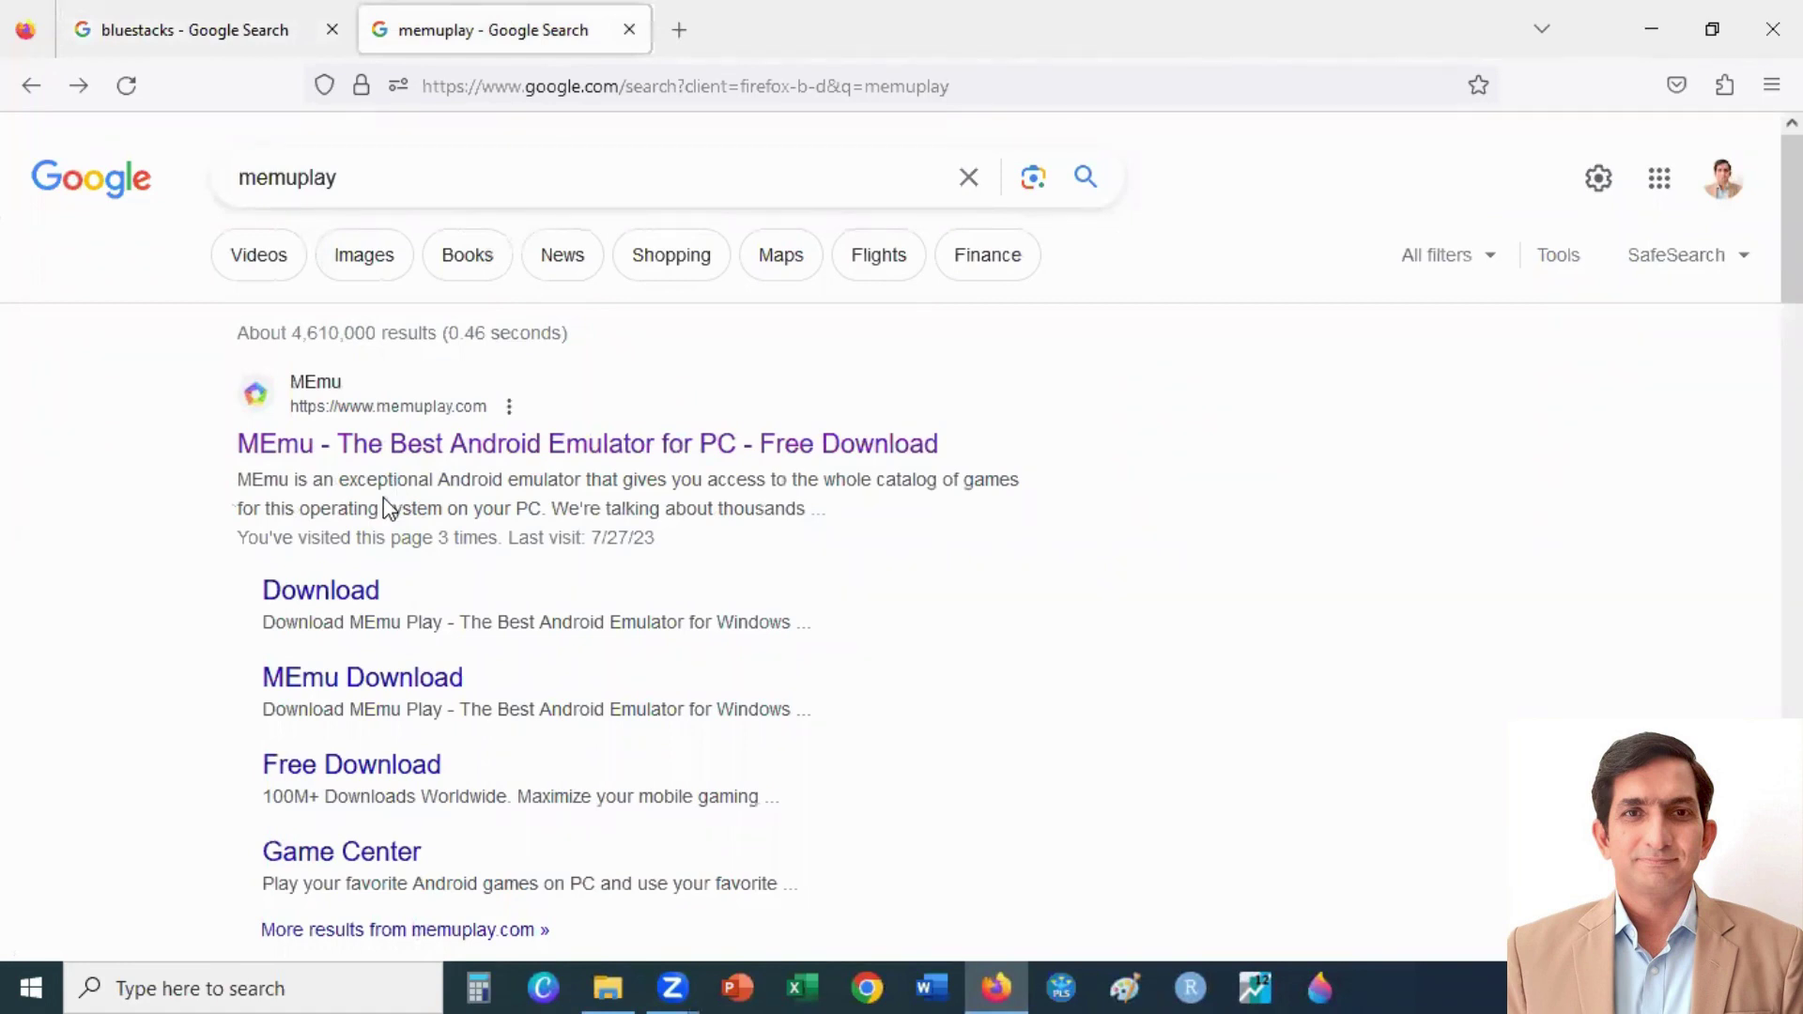
{"action": "left_click", "coordinate": [326, 593]}
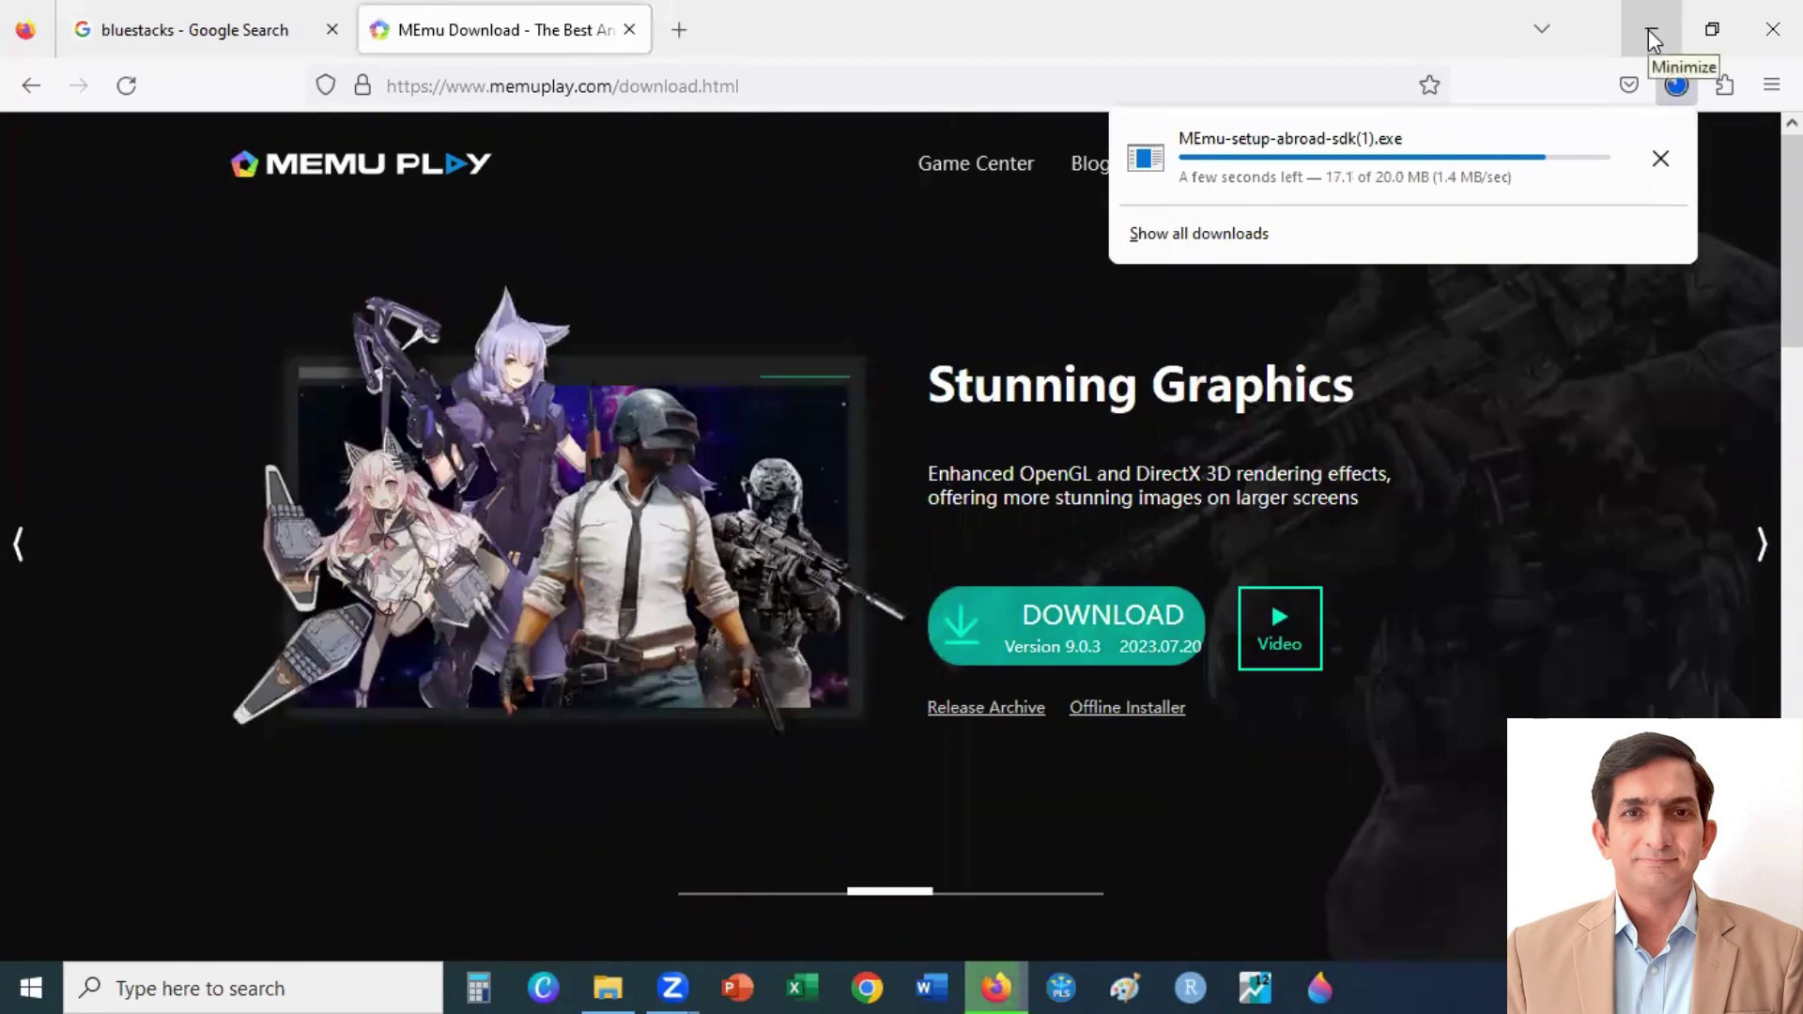
Minimize Firefox and start MEmu Play from its desktop shortcut, loading the Android home screen
{"action": "left_click", "coordinate": [1651, 40]}
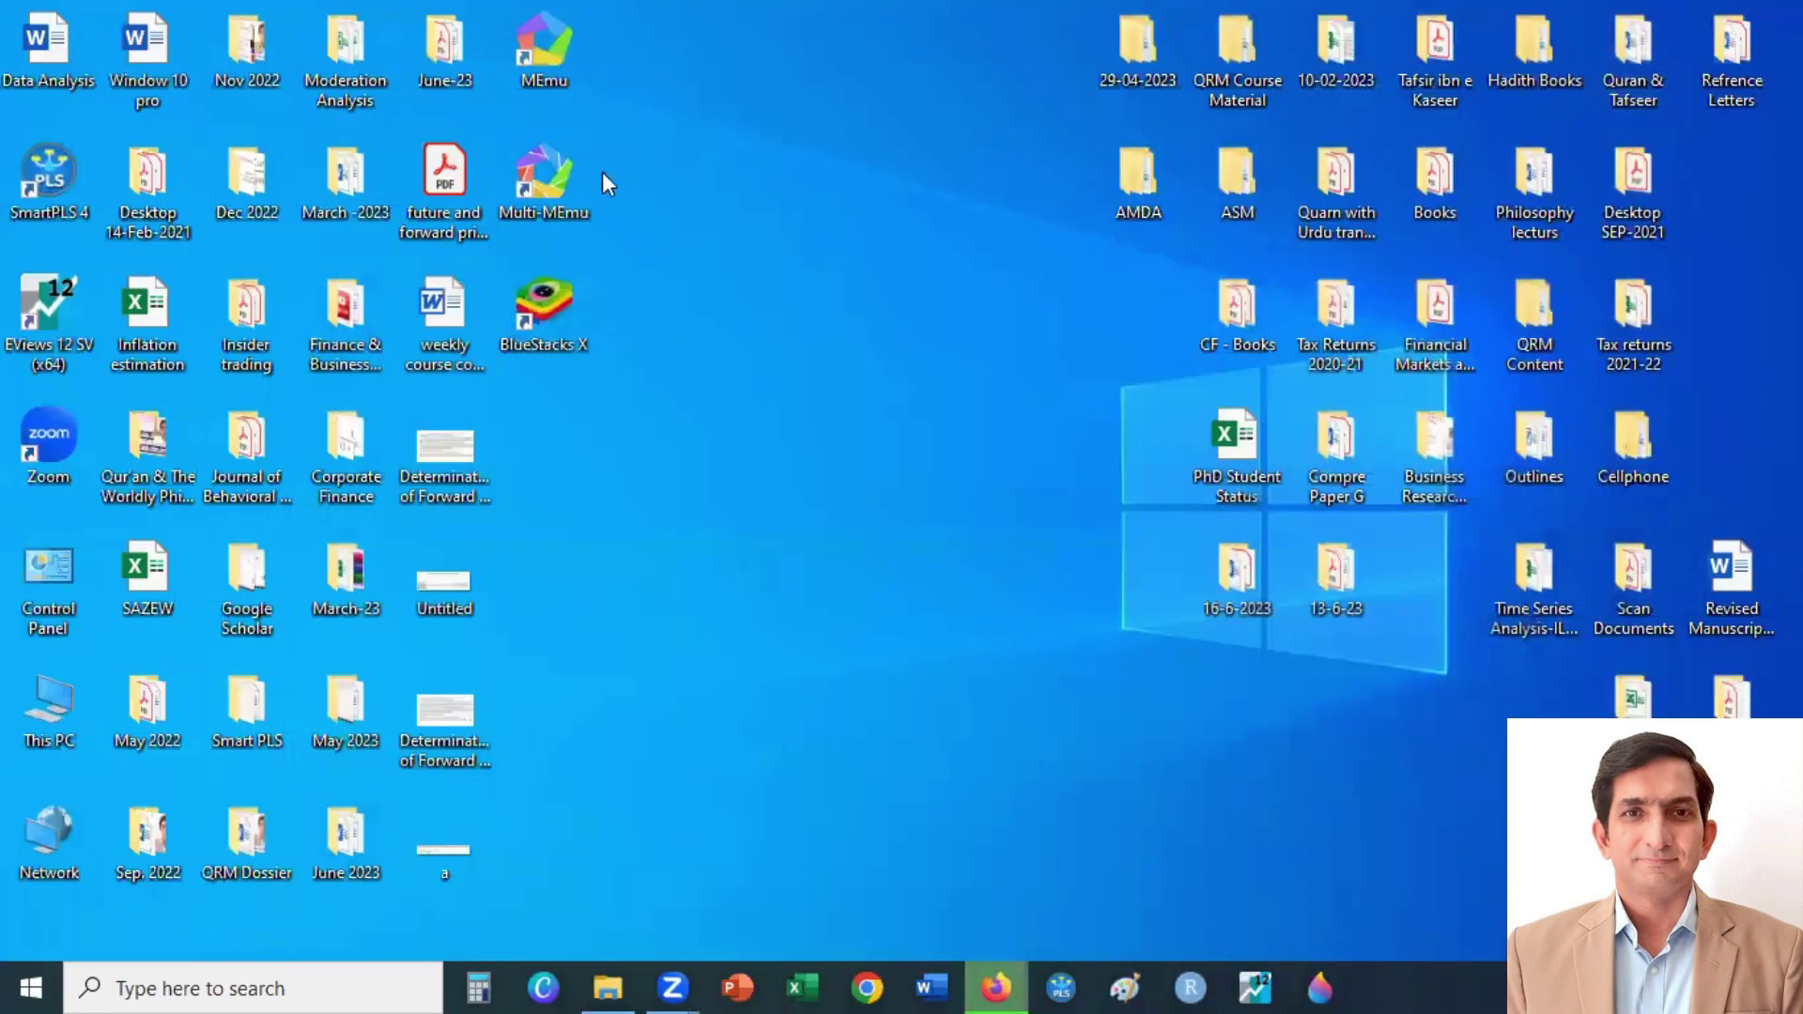
{"action": "double_click", "coordinate": [549, 40]}
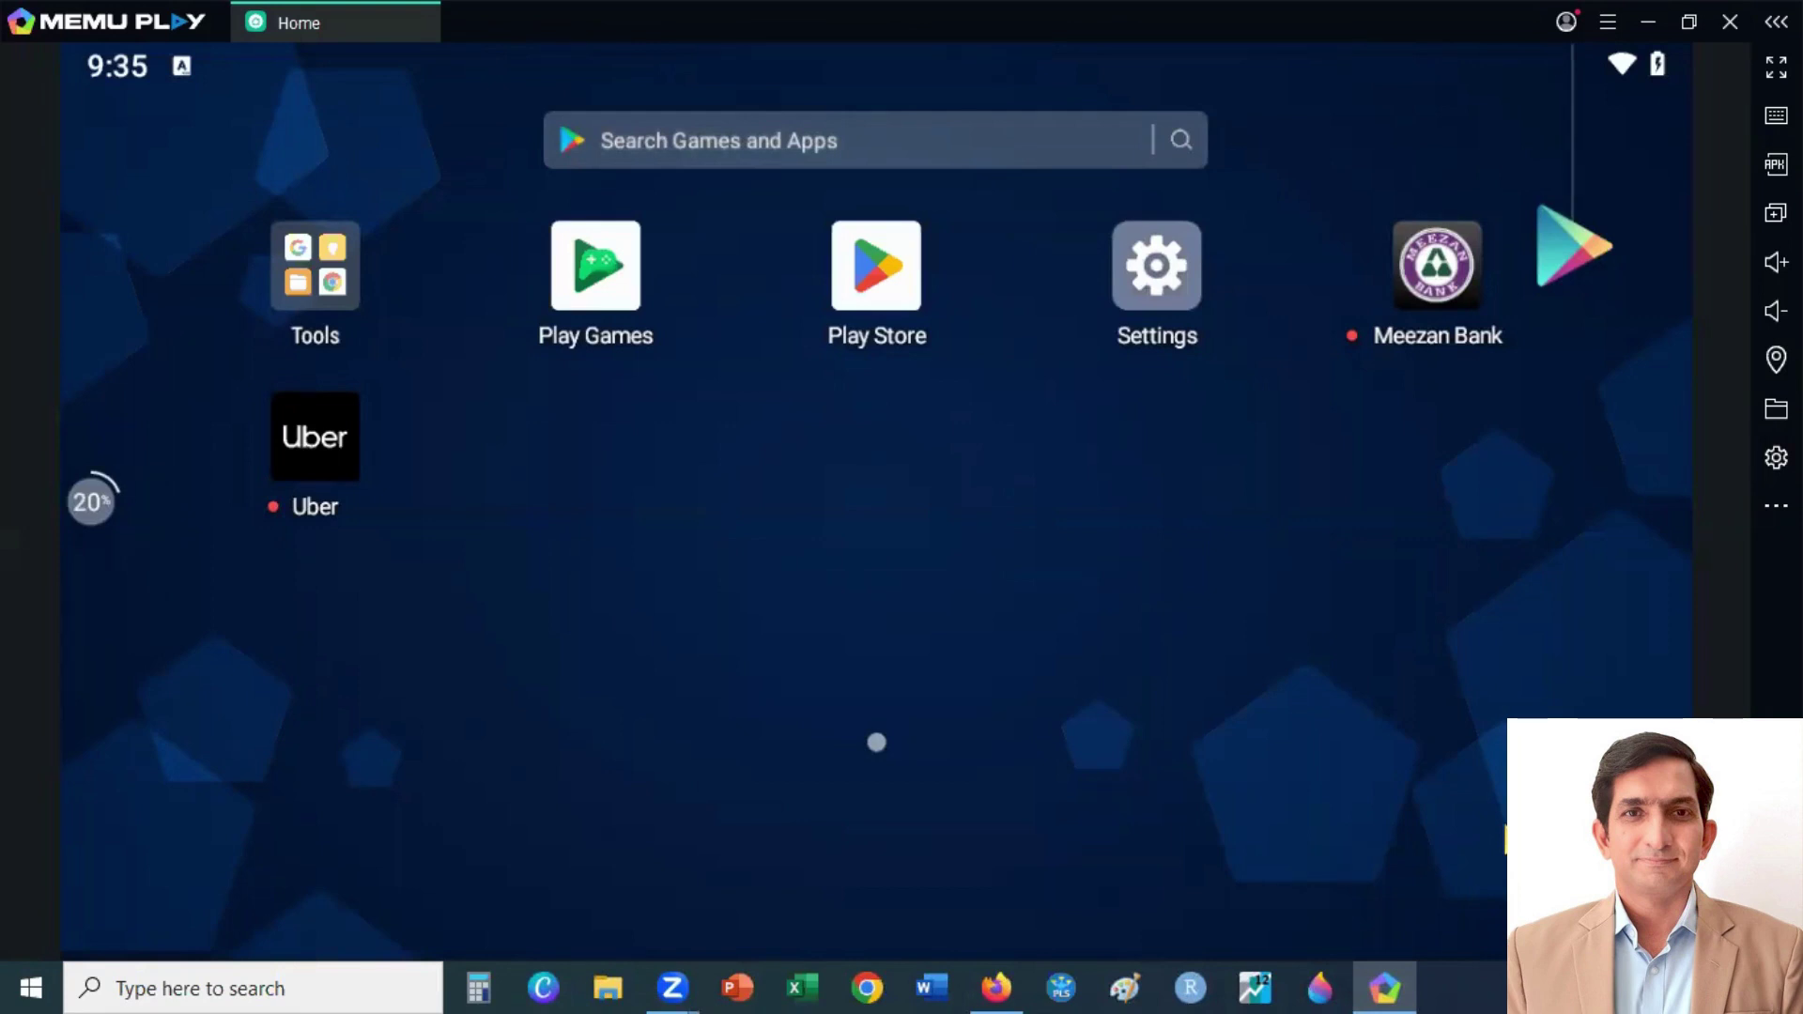
Search games and apps for 'uber' to bring up Google Play results
{"action": "left_click", "coordinate": [798, 143]}
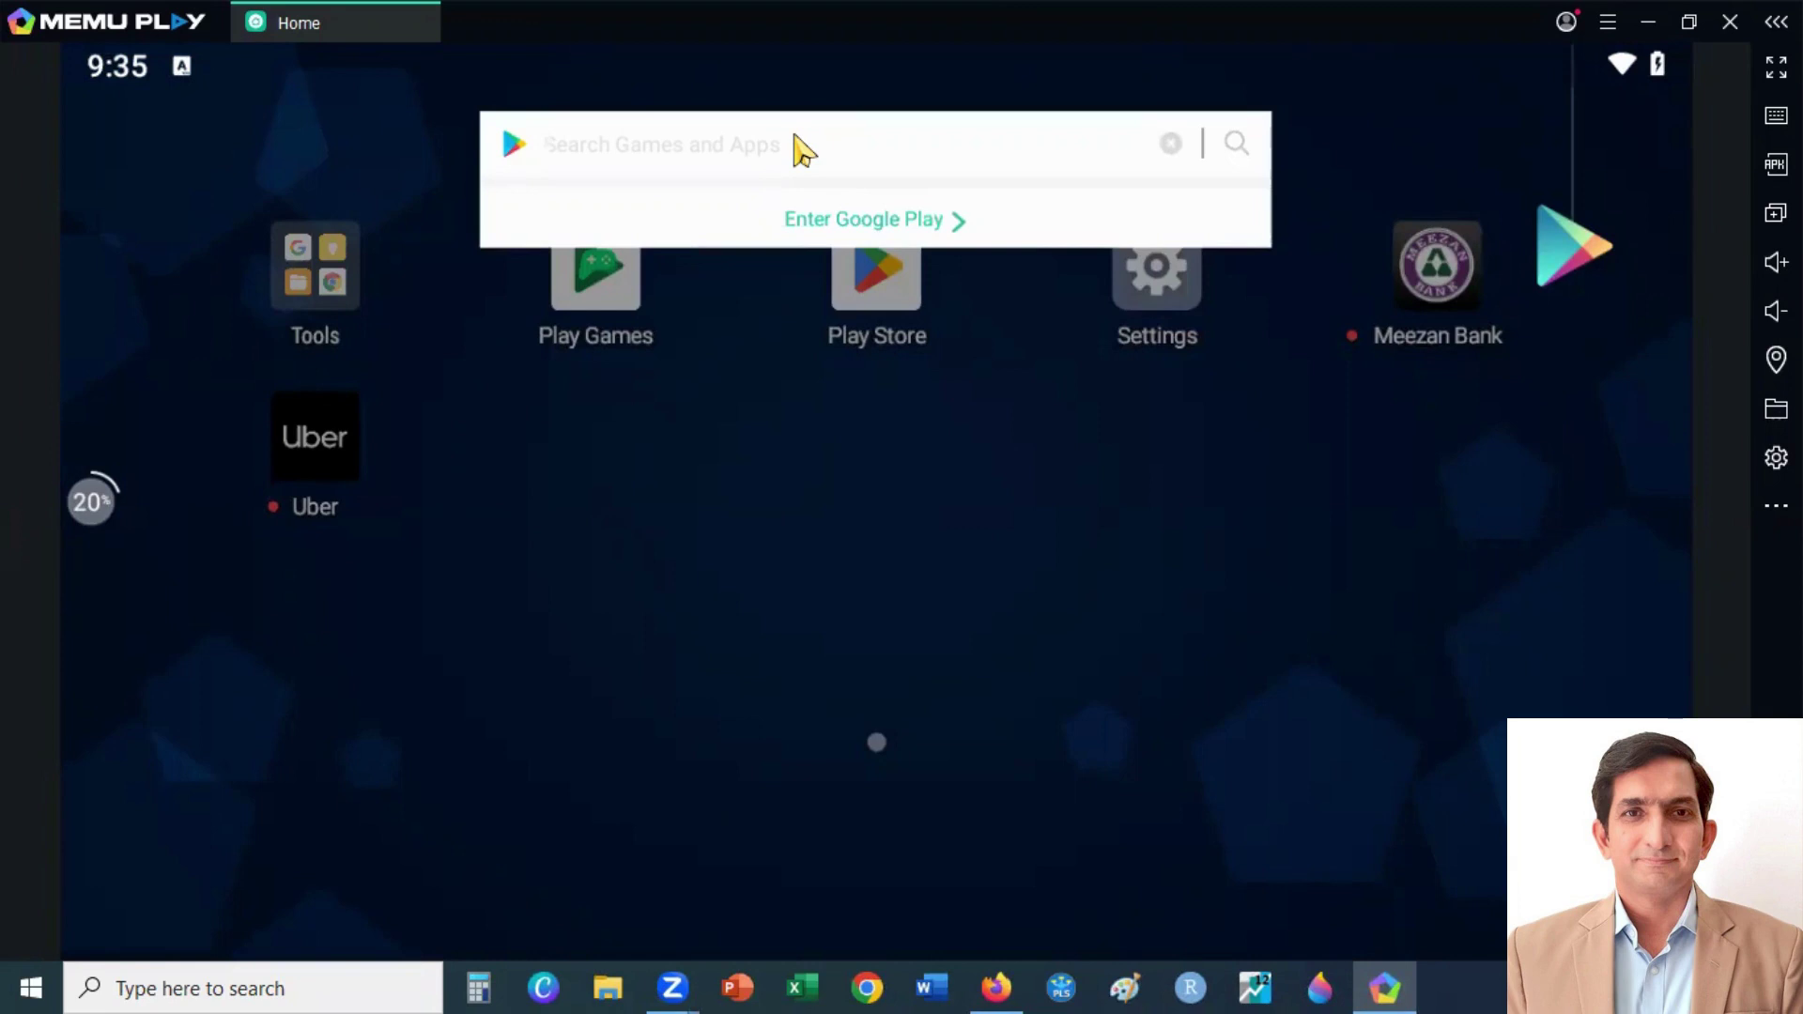
{"action": "type", "text": "ub"}
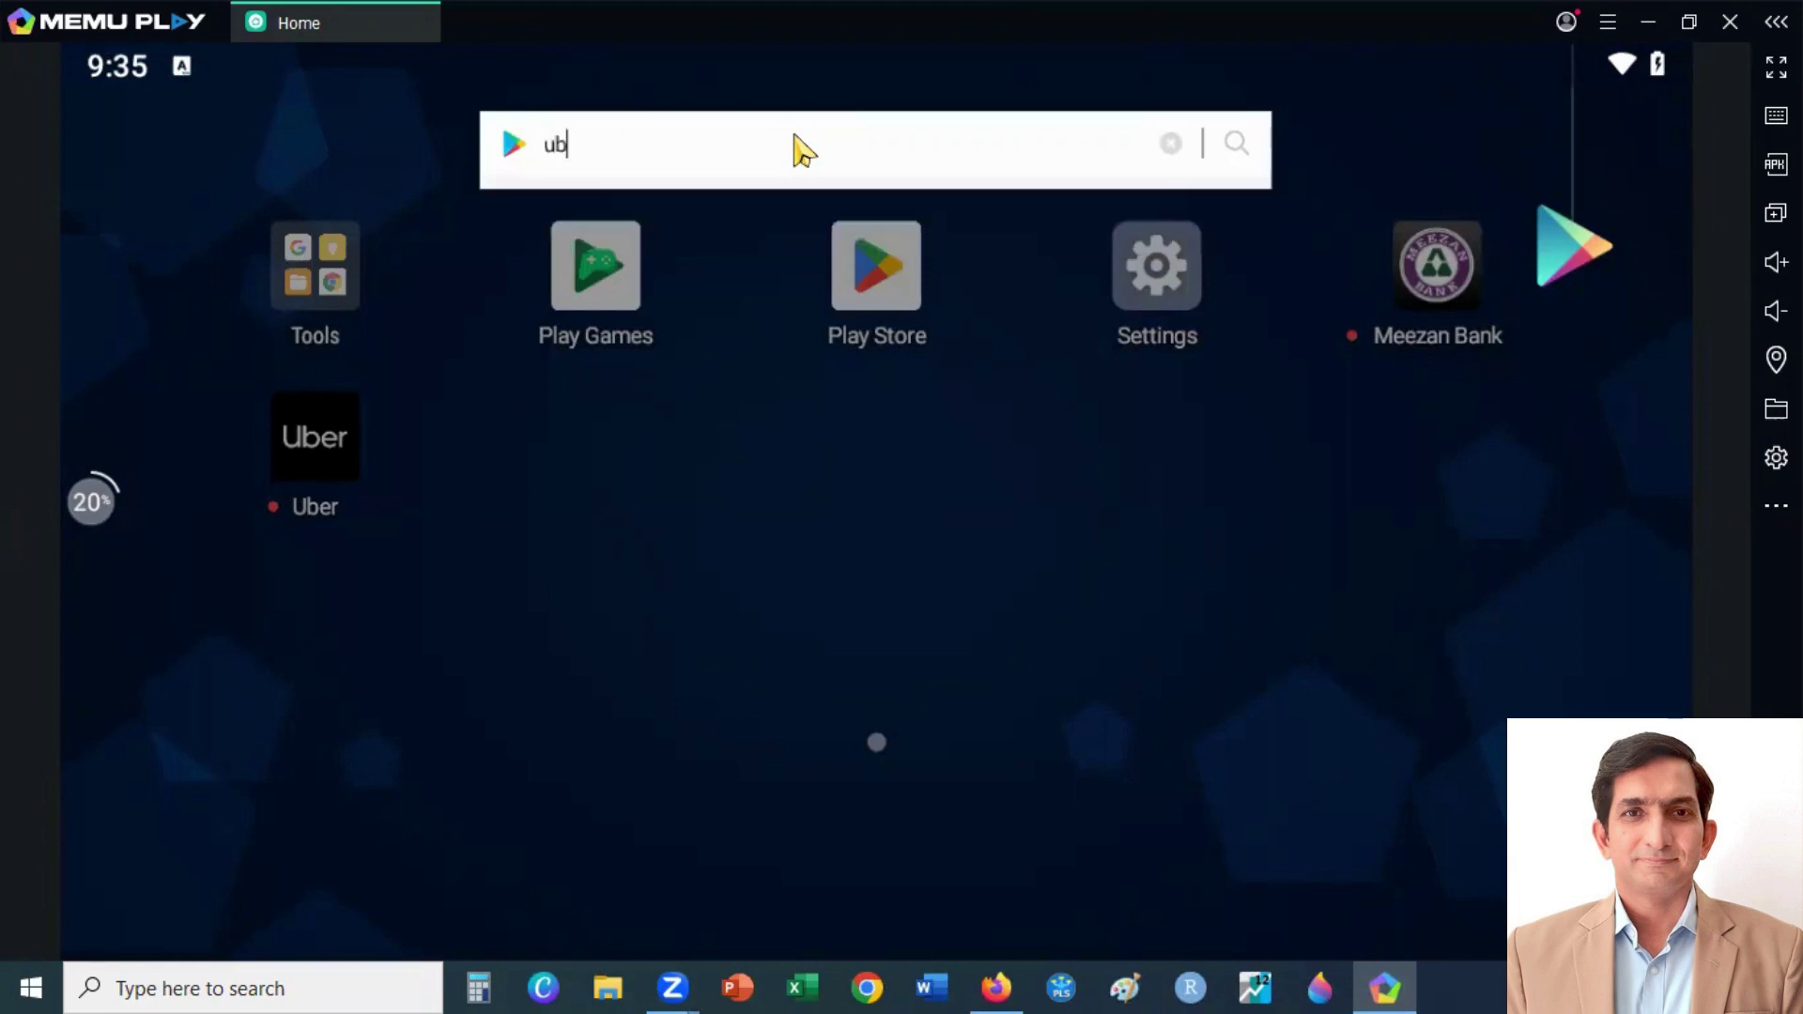
{"action": "type", "text": "er"}
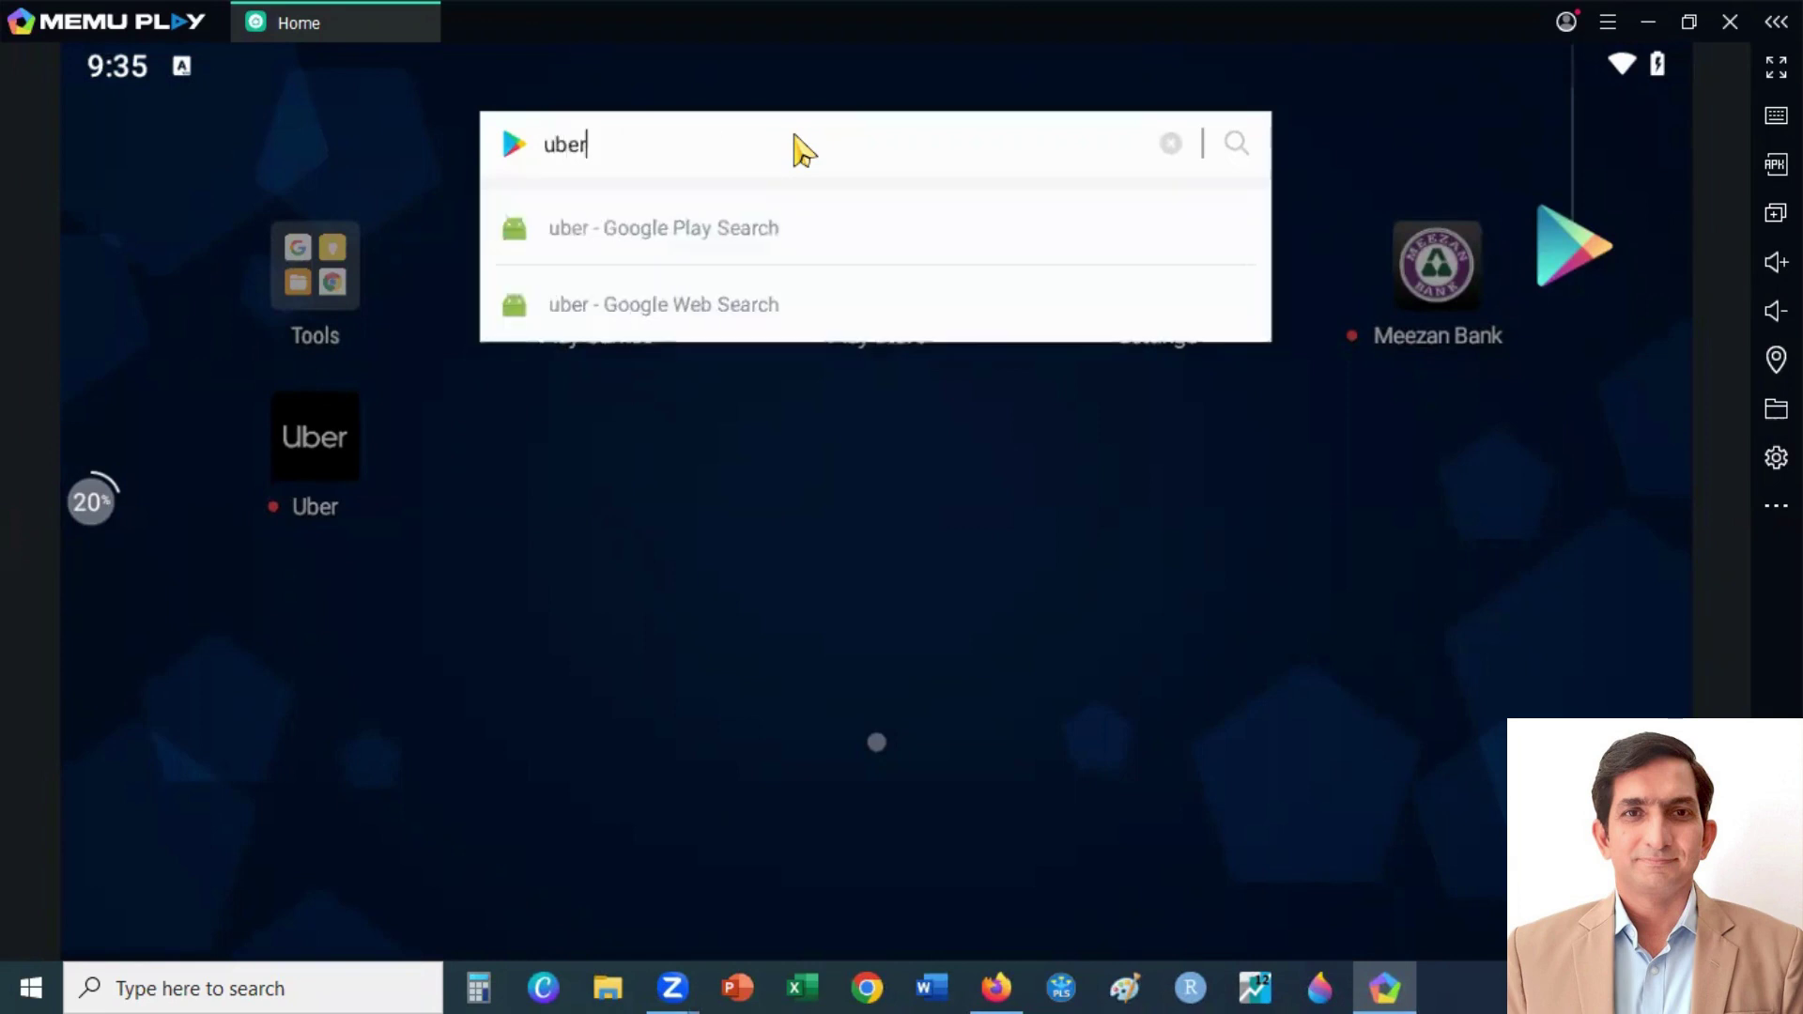
{"action": "key", "text": "Return"}
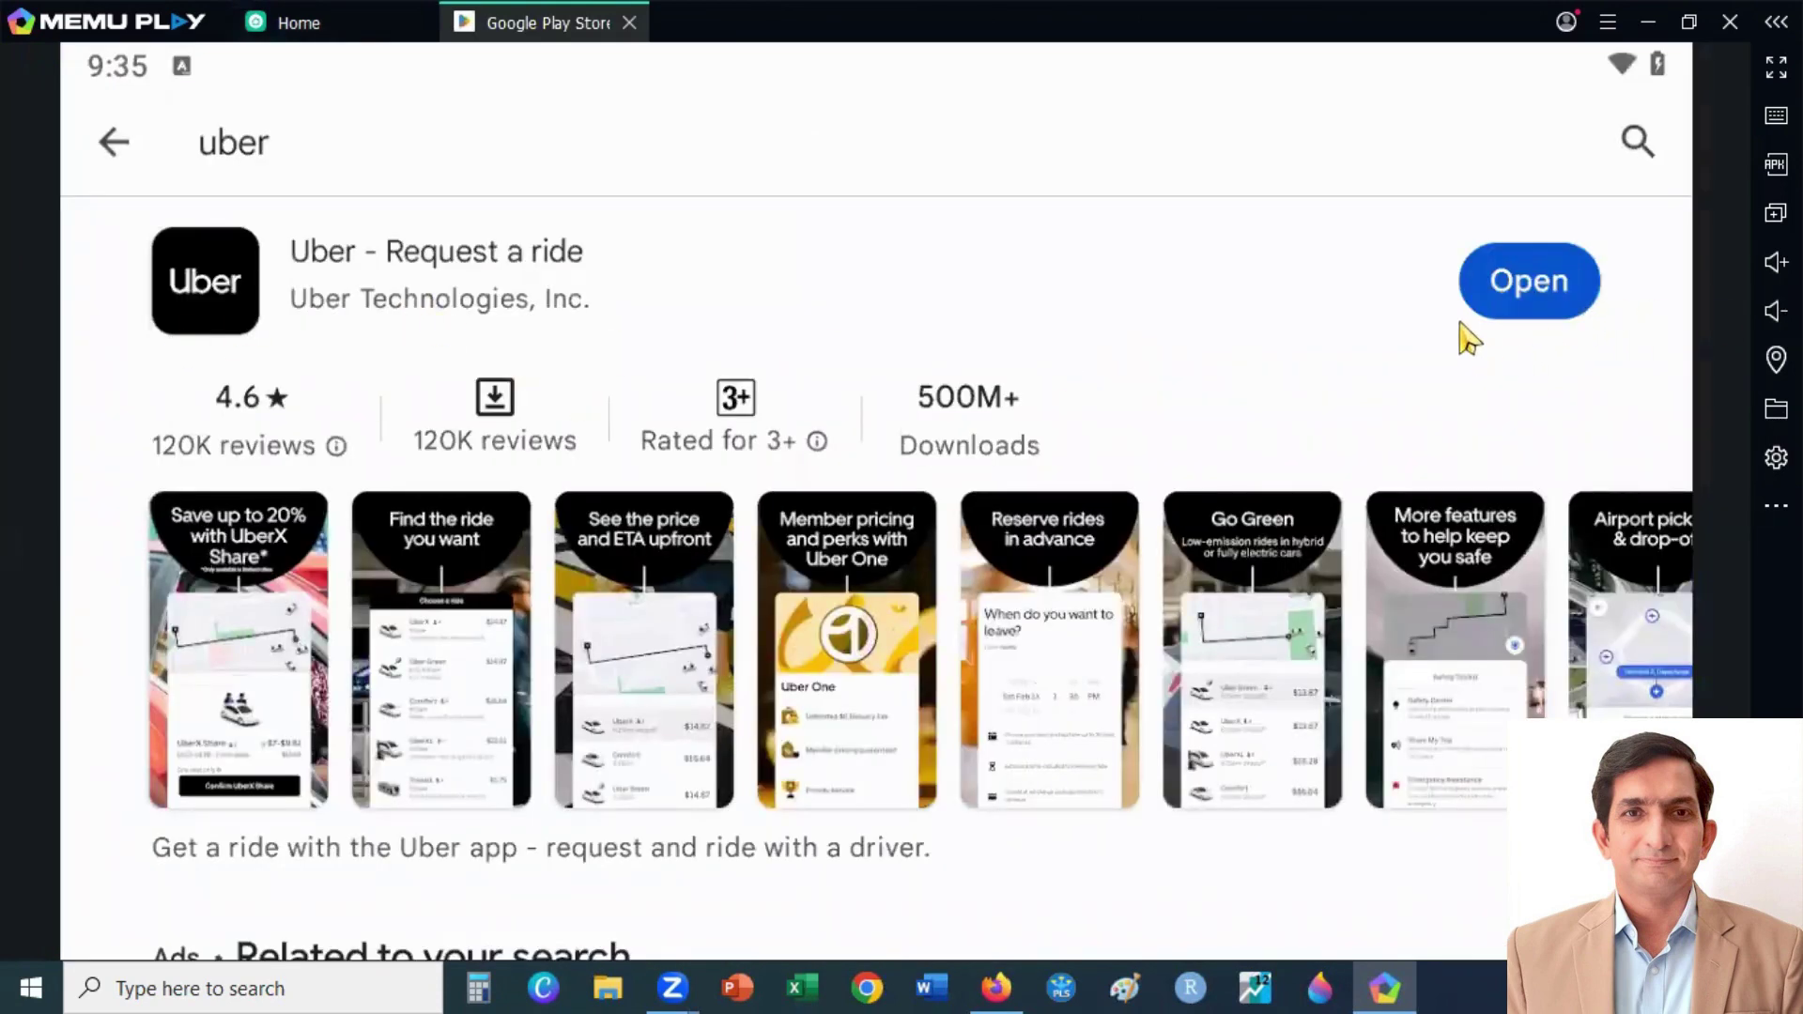
Launch the installed Uber – Request a ride app from its Play Store listing
{"action": "left_click", "coordinate": [1518, 288]}
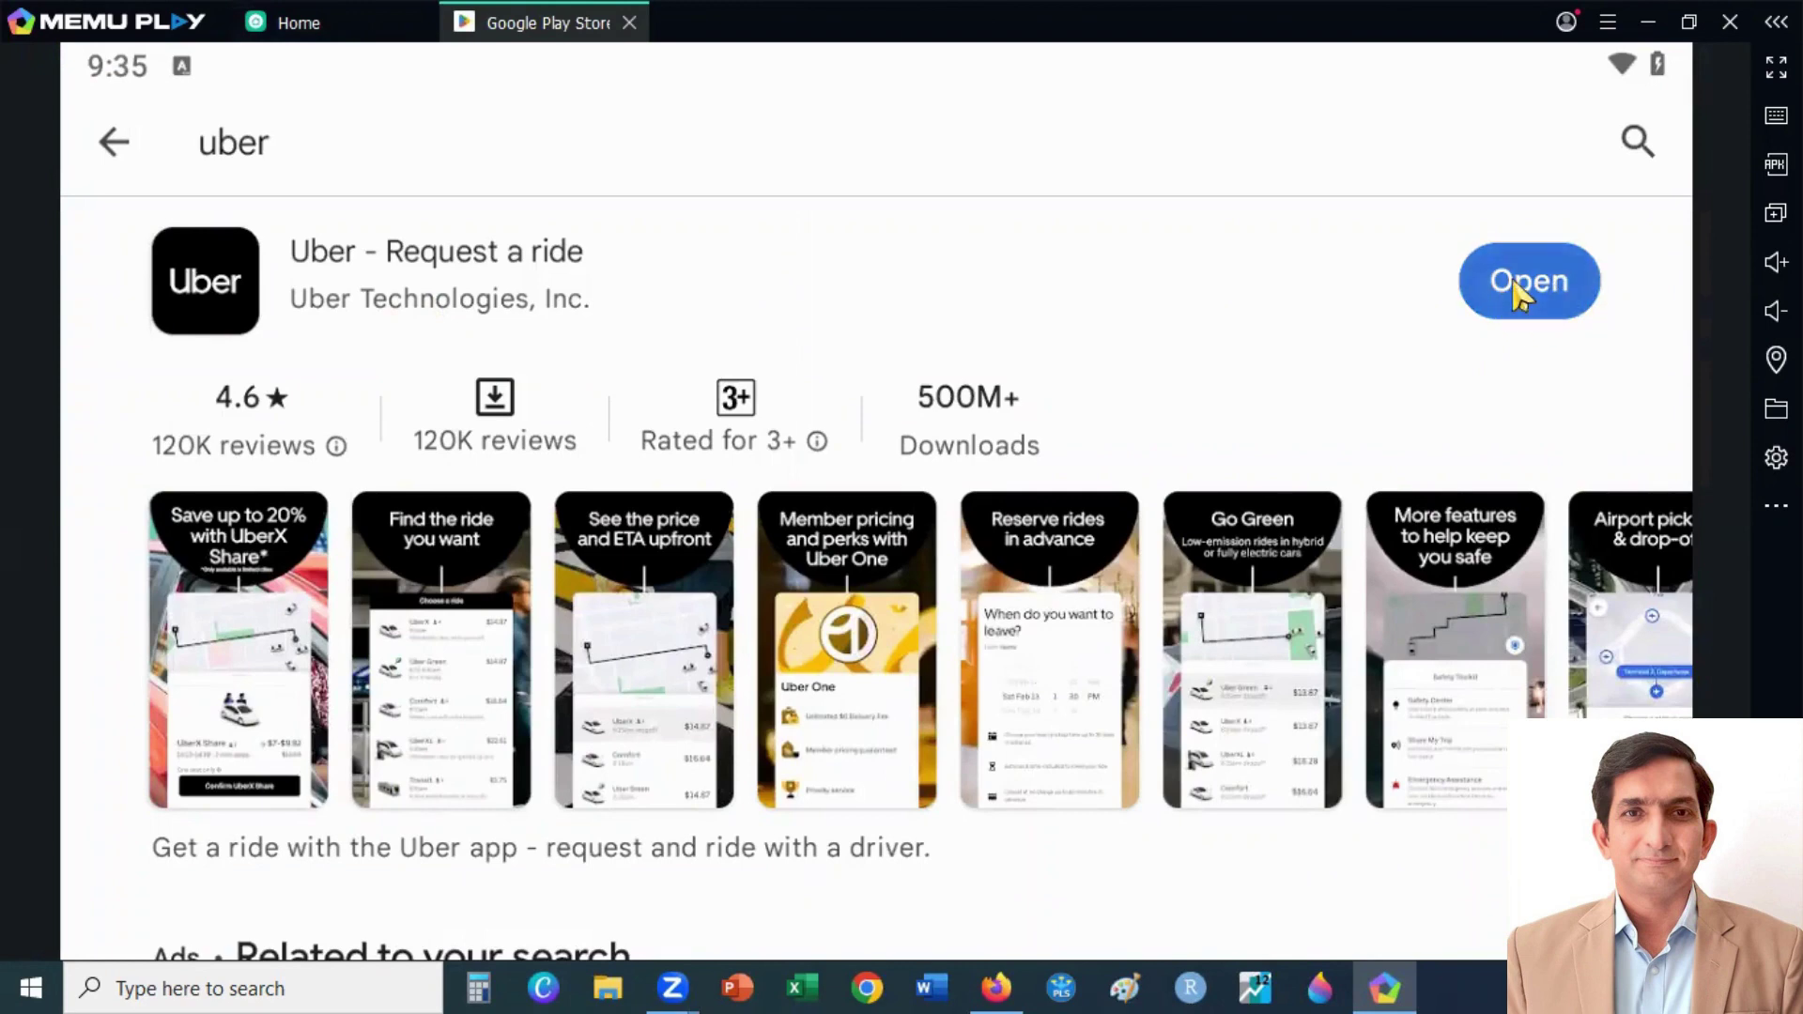